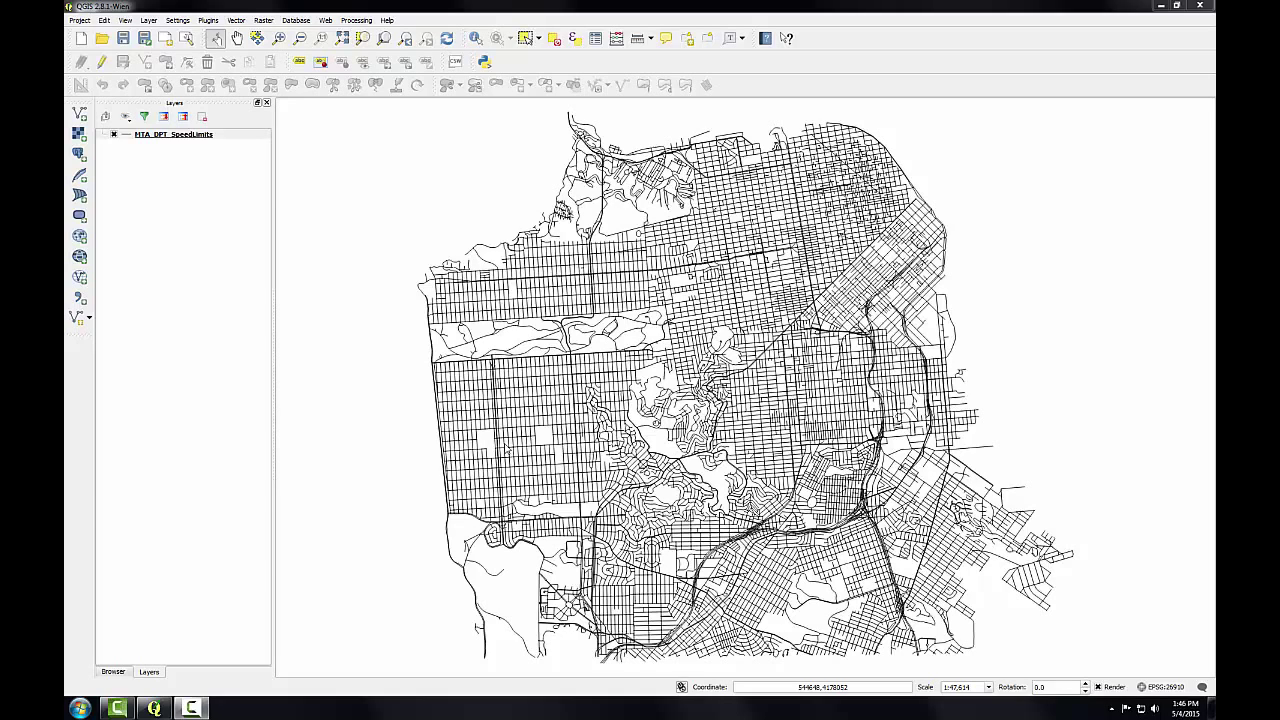
Inspect the speed-limit layer's attribute table, then close it.
right_click(184, 137)
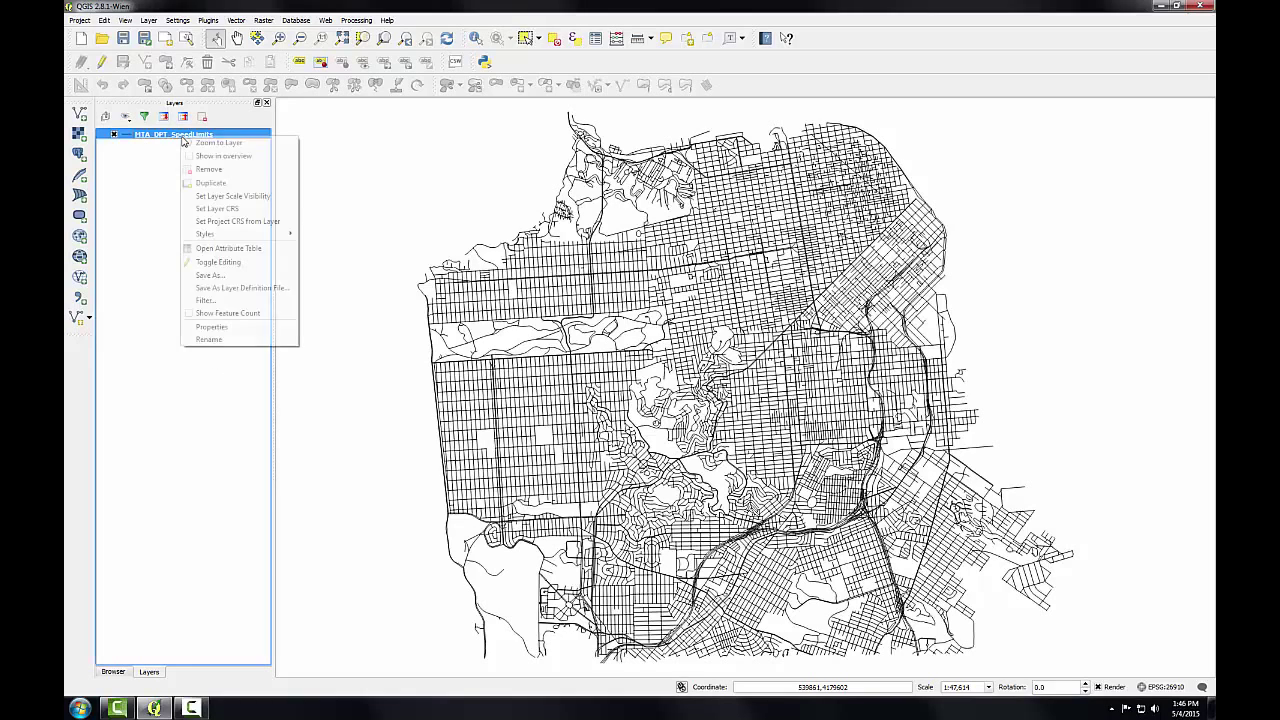
left_click(229, 248)
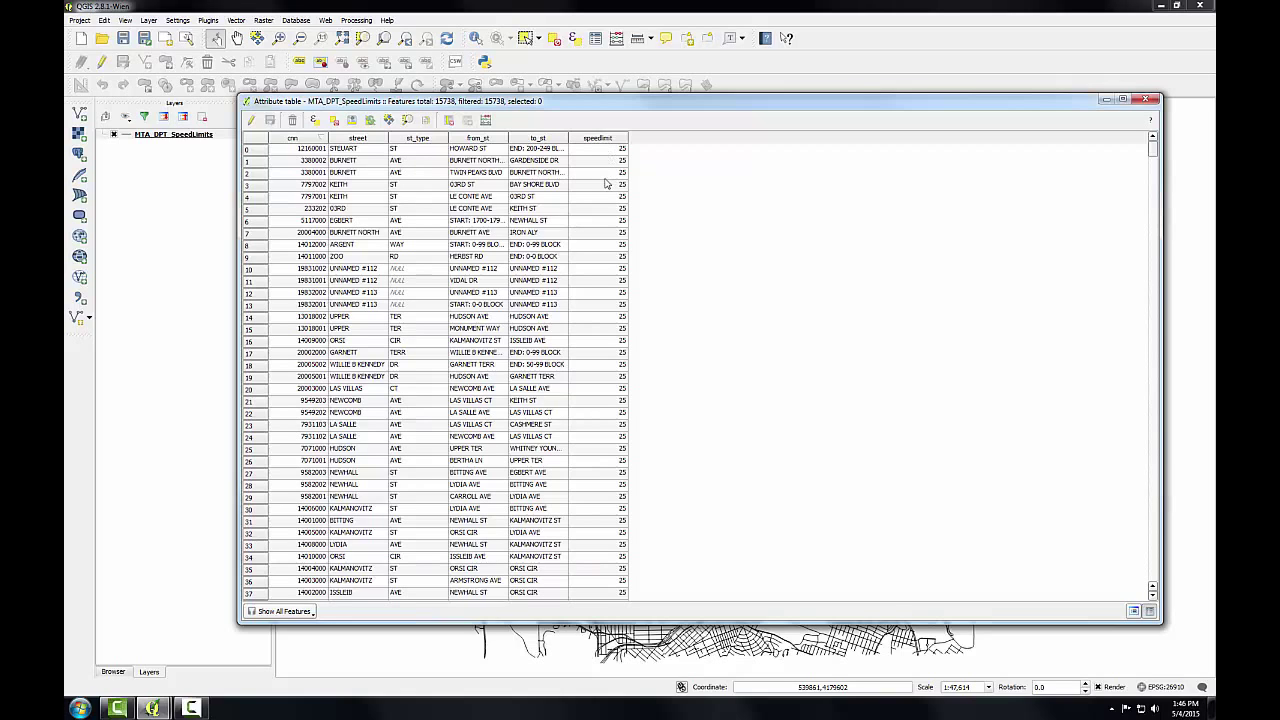
left_click(1157, 99)
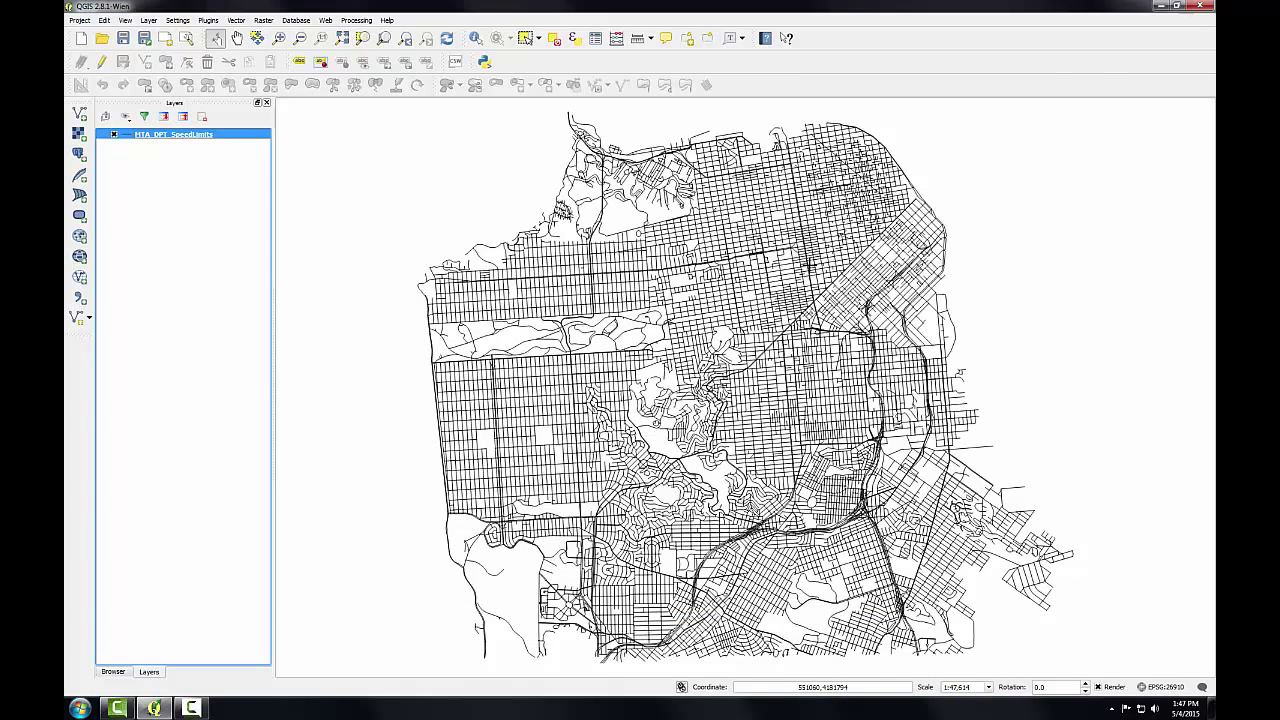
Categorize the speed-limit streets by speedlimit with the Greys ramp, classes 25 to 55.
double_click(142, 139)
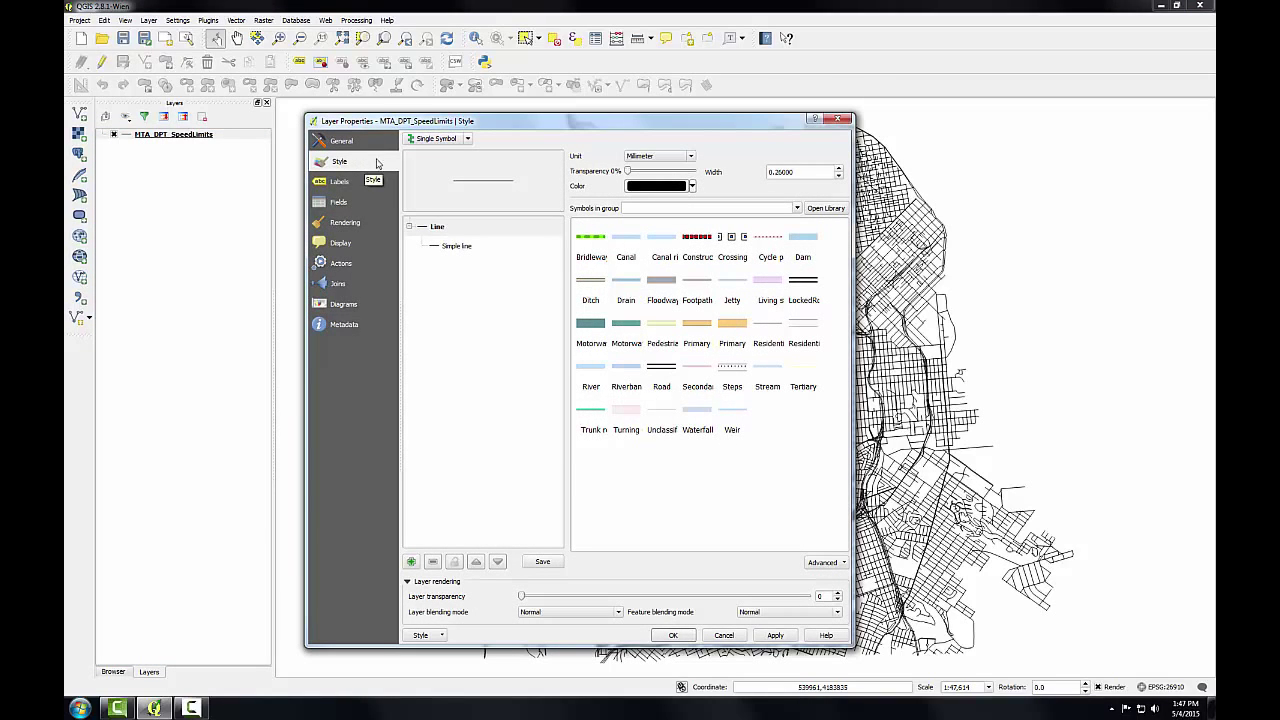
left_click(469, 140)
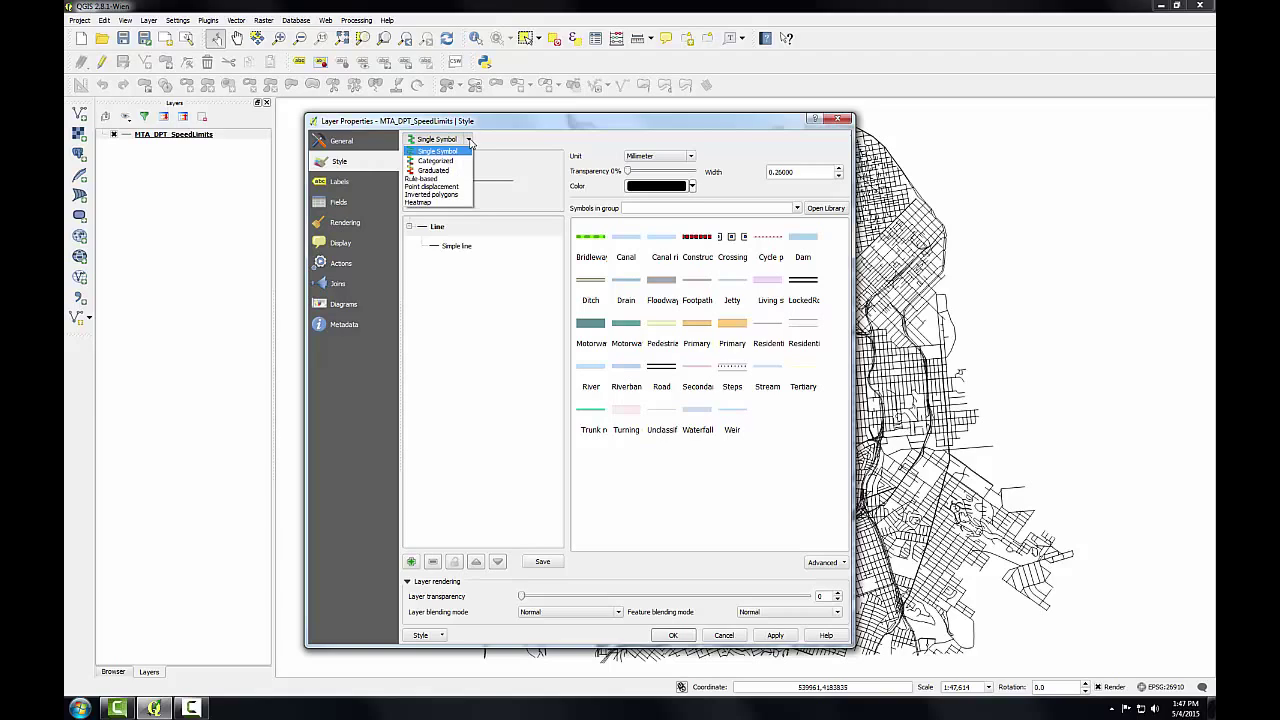
left_click(446, 162)
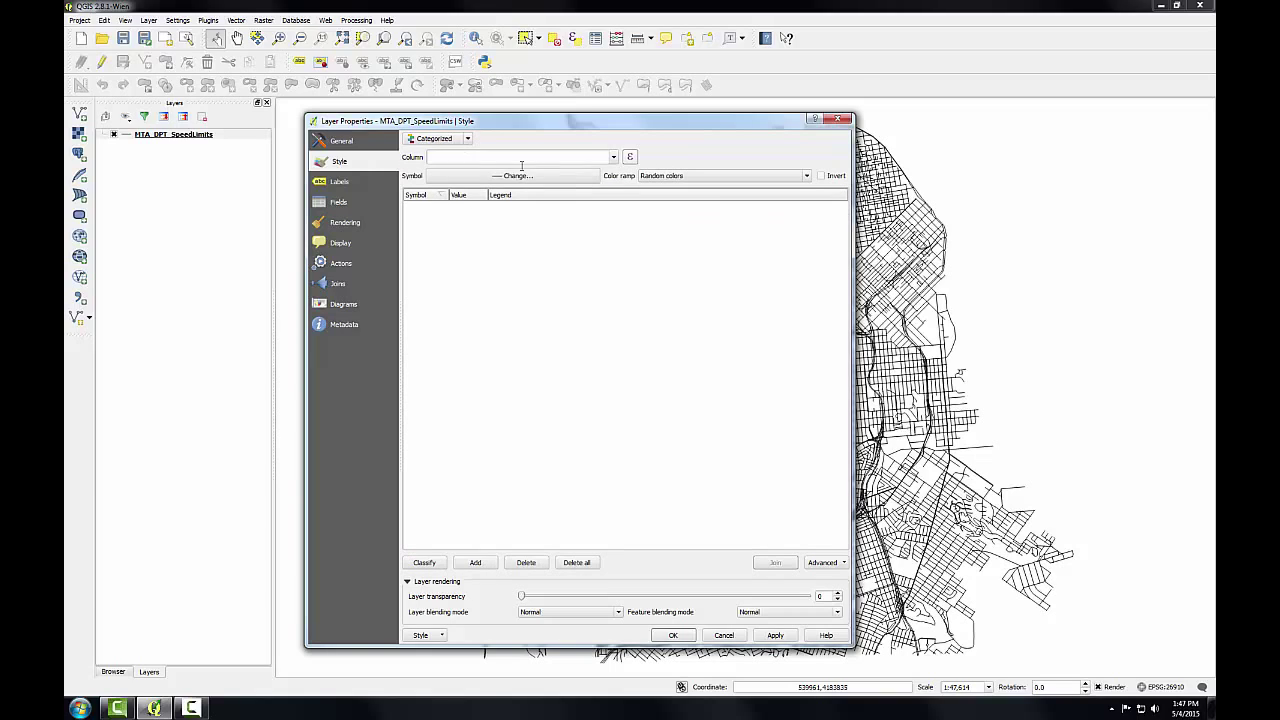
left_click(617, 158)
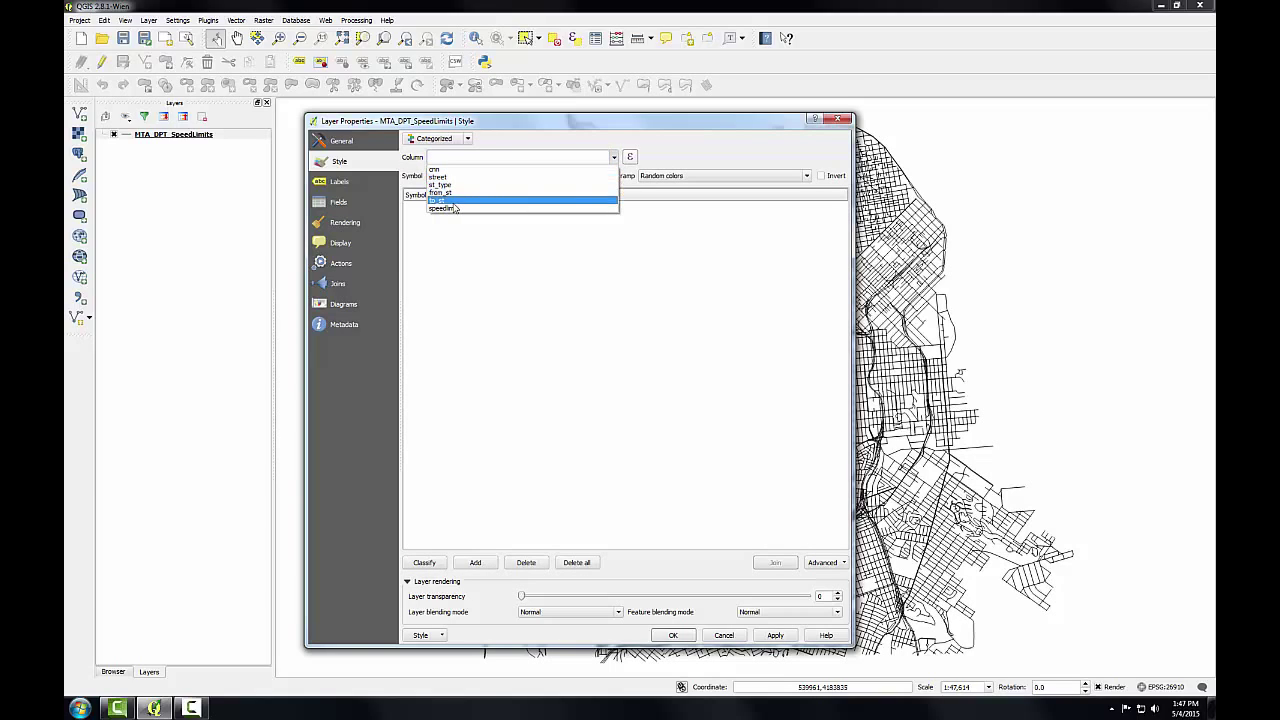
left_click(452, 206)
left_click(723, 176)
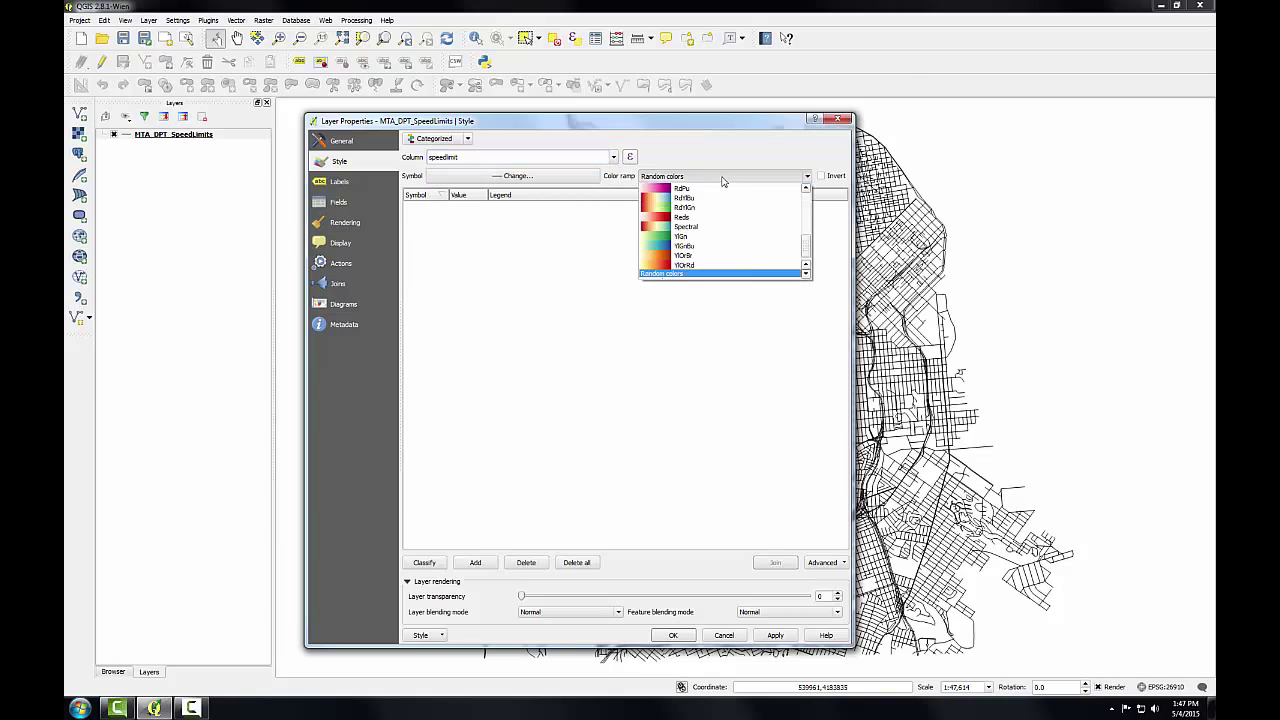
scroll(760, 240, "down", 5)
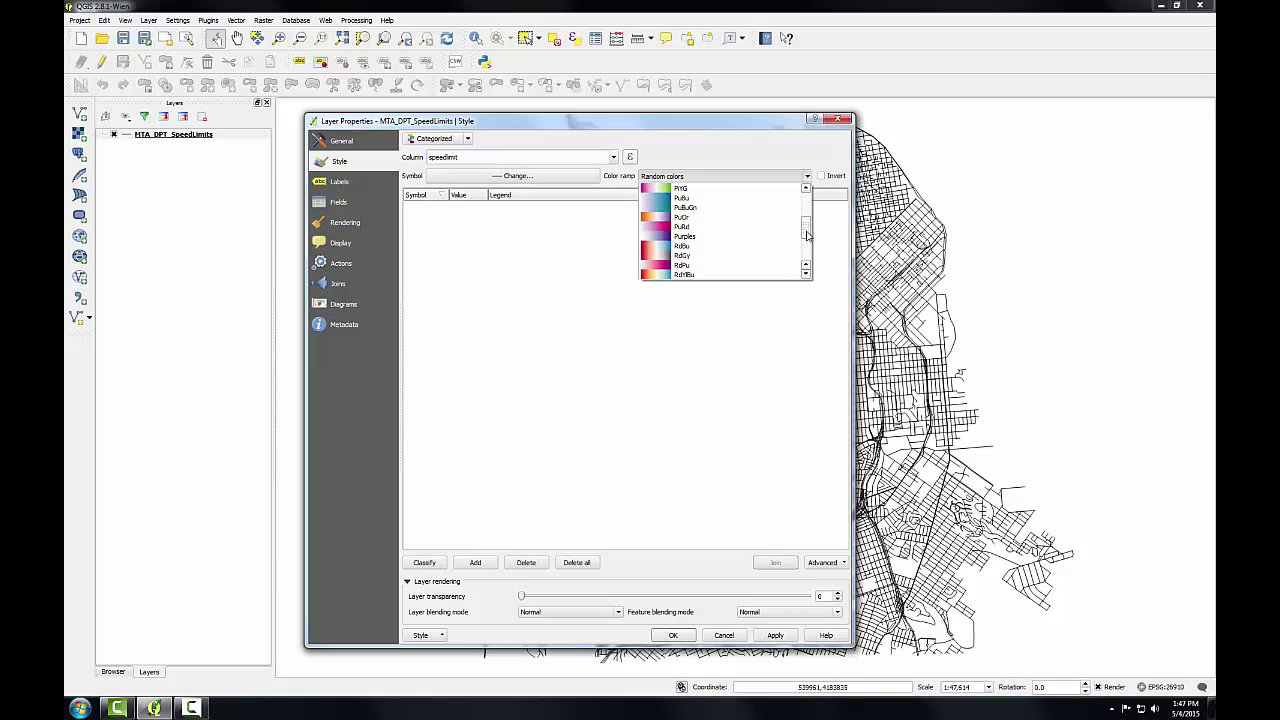
left_click_drag(806, 250, 806, 199)
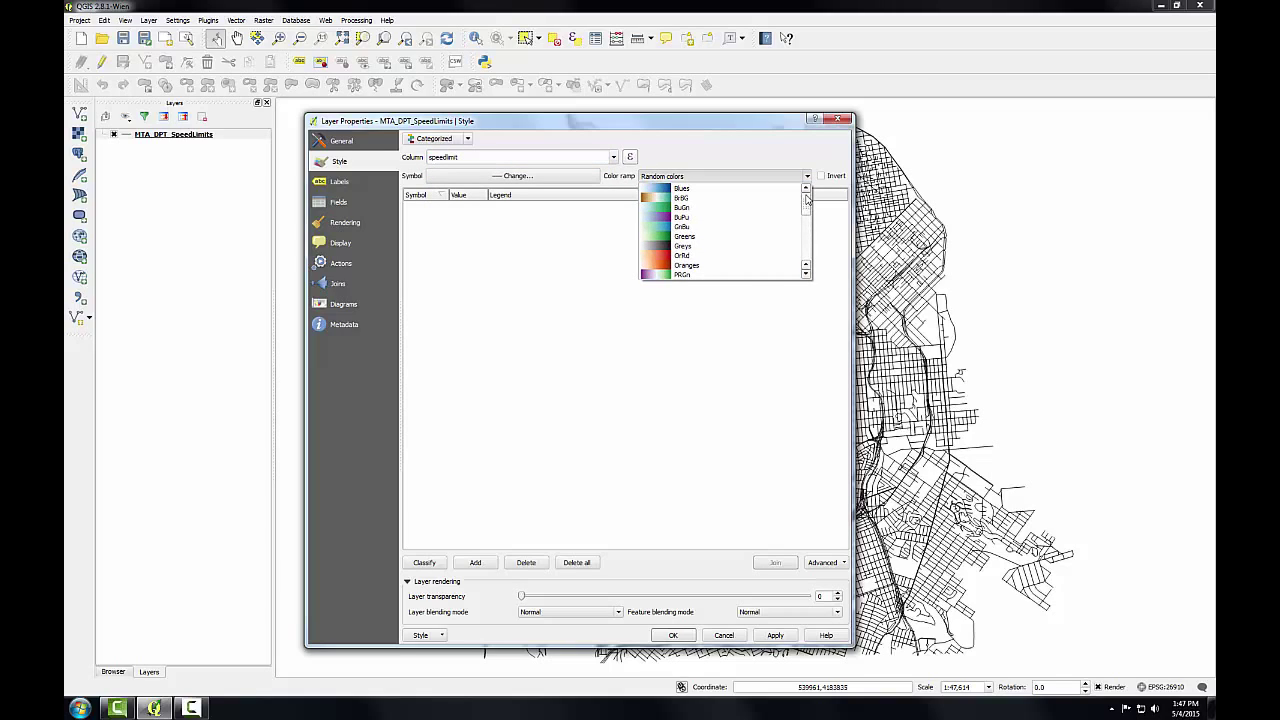
left_click(692, 250)
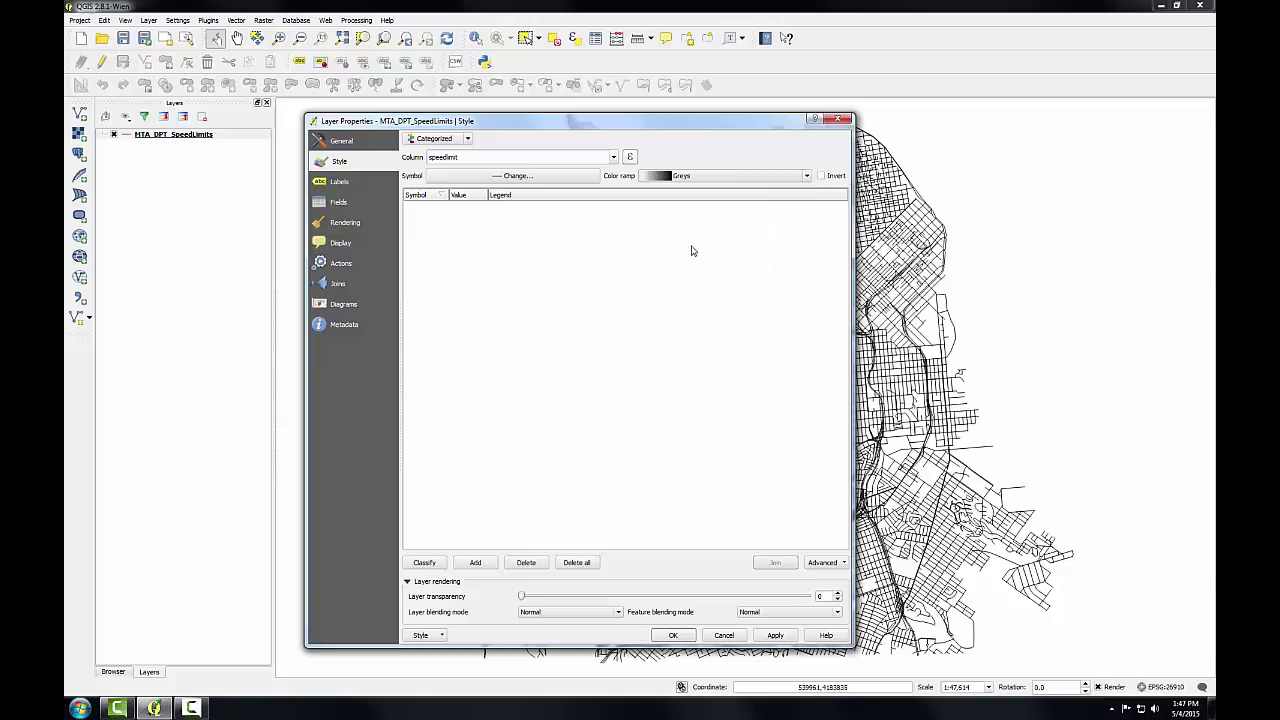
left_click(422, 564)
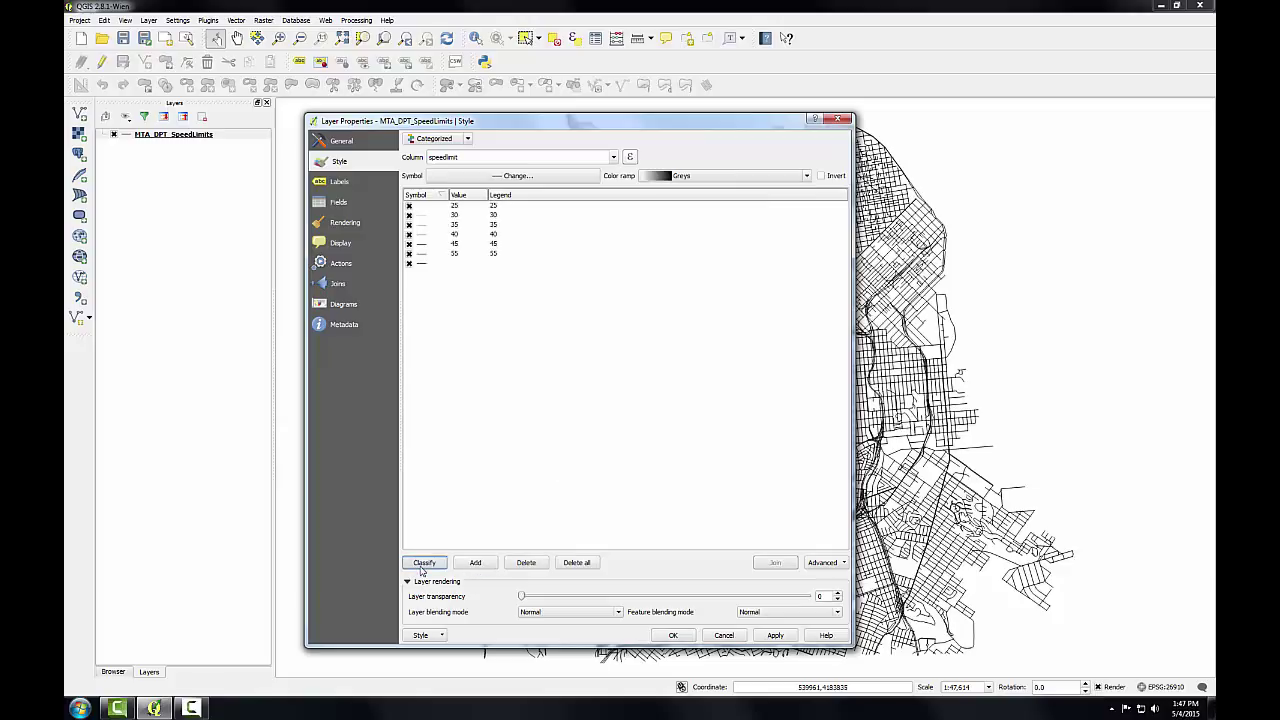
left_click(668, 636)
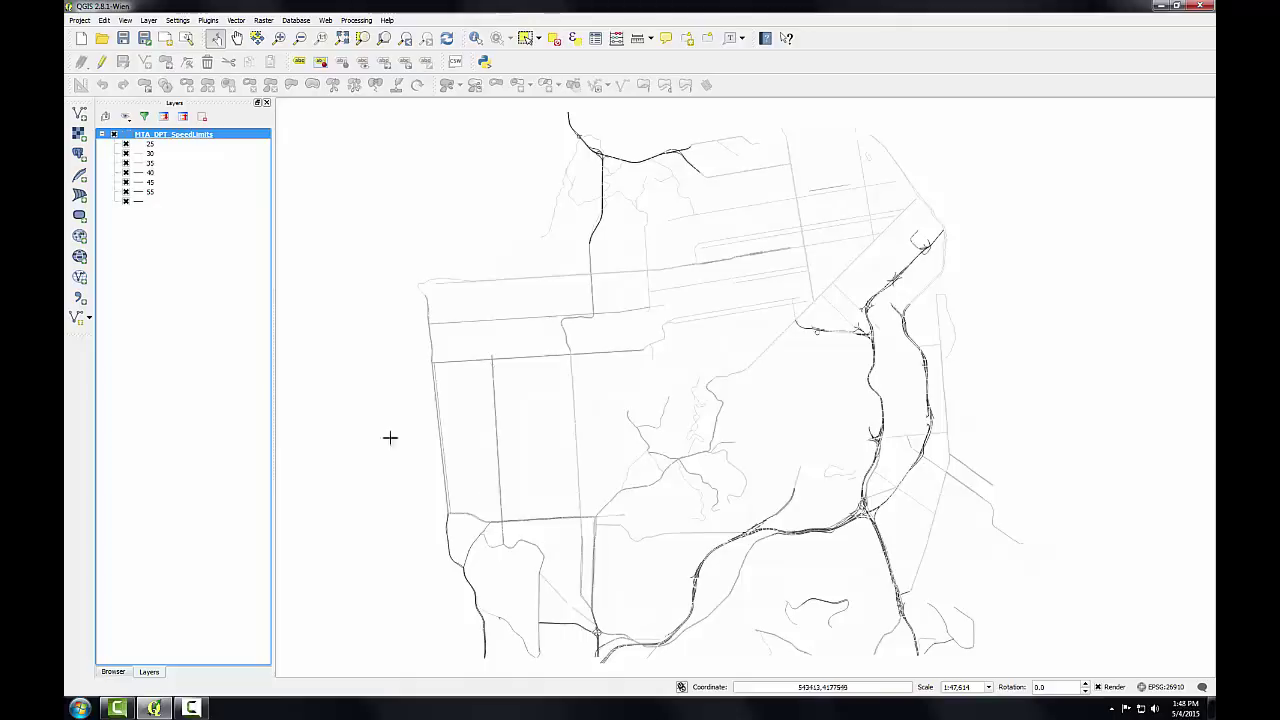
Tick Road graph plugin in the installed plugins list to add the Shortest path panel.
left_click(210, 22)
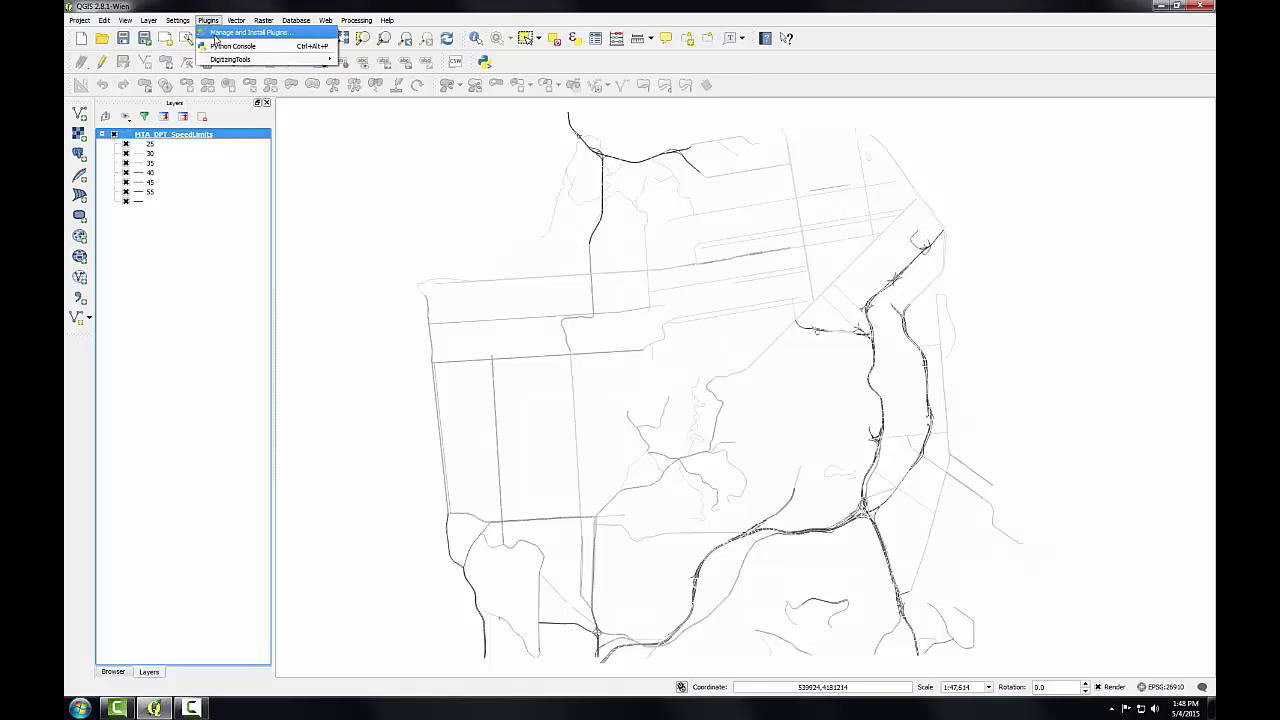
left_click(218, 36)
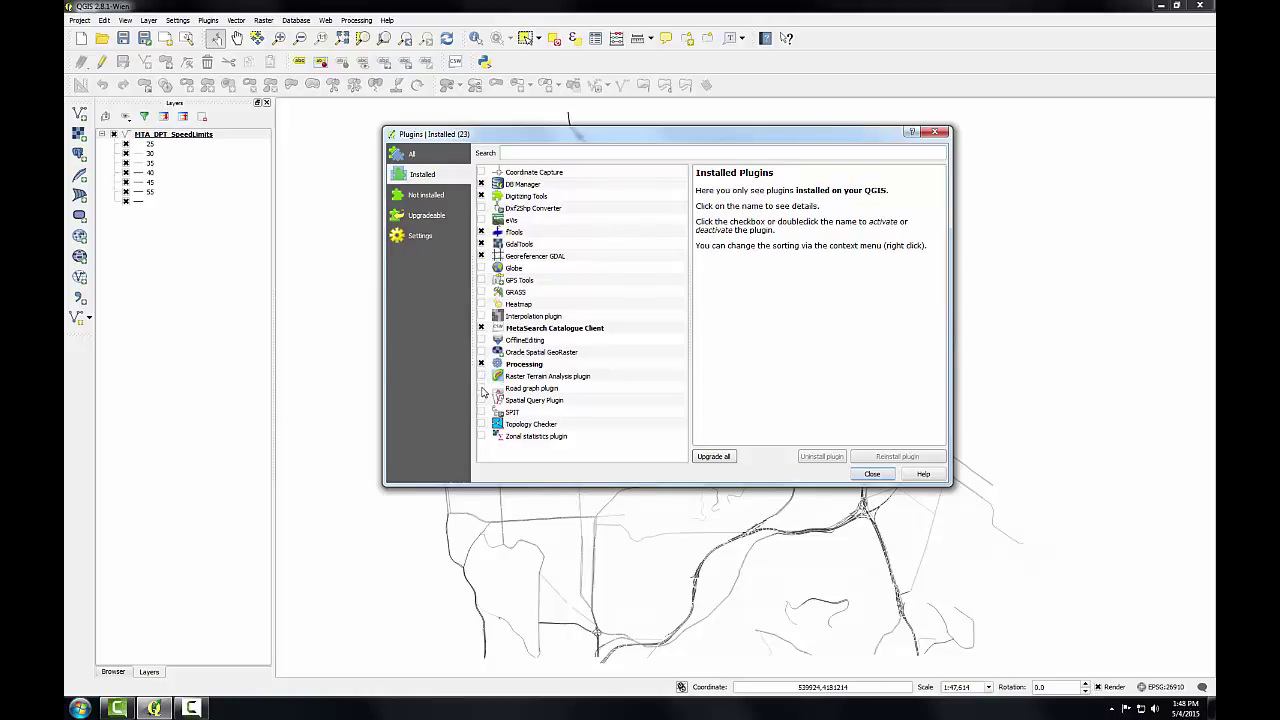
left_click(481, 388)
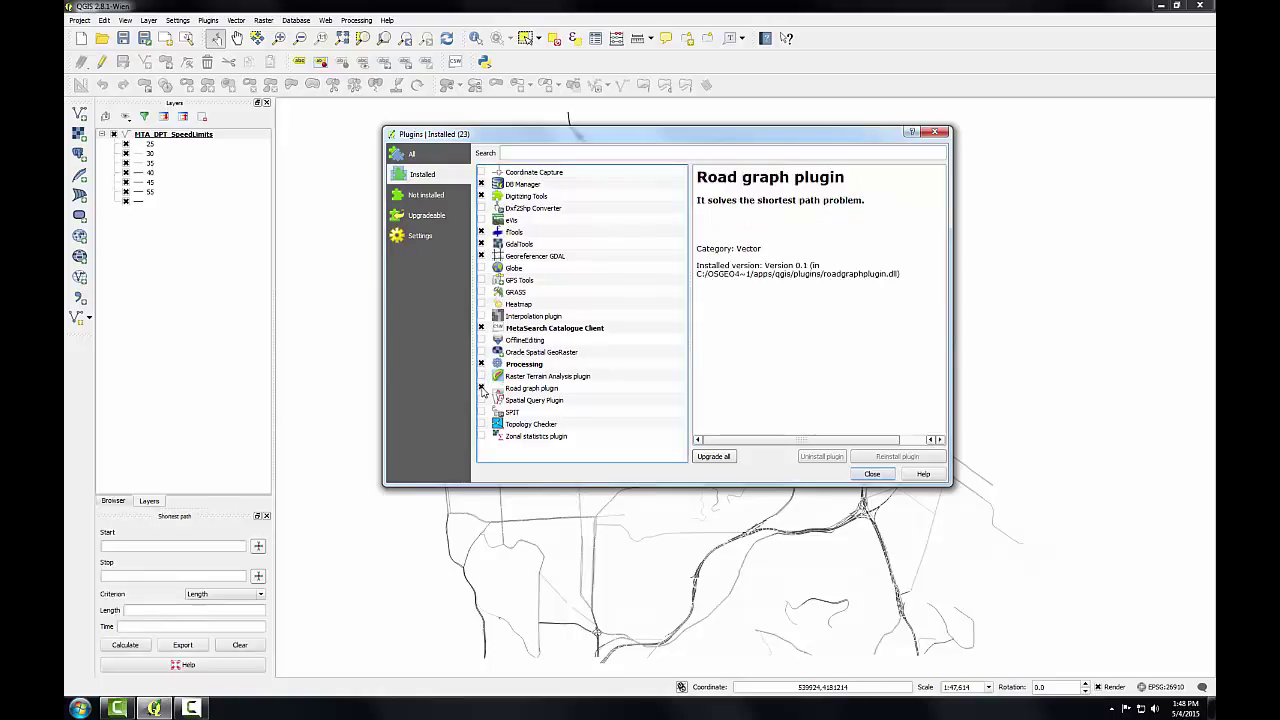
left_click(872, 474)
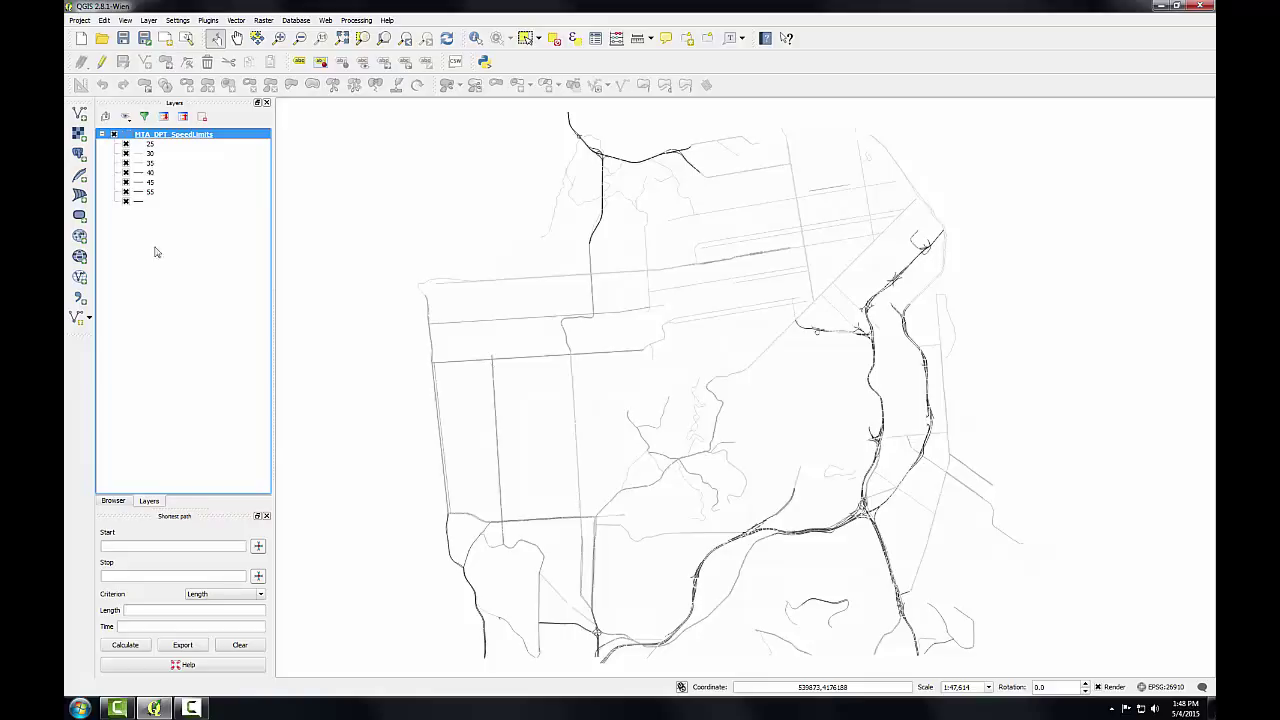
Set Road graph topology tolerance to 10 with speedlimit in km/h as the speed field.
left_click(236, 21)
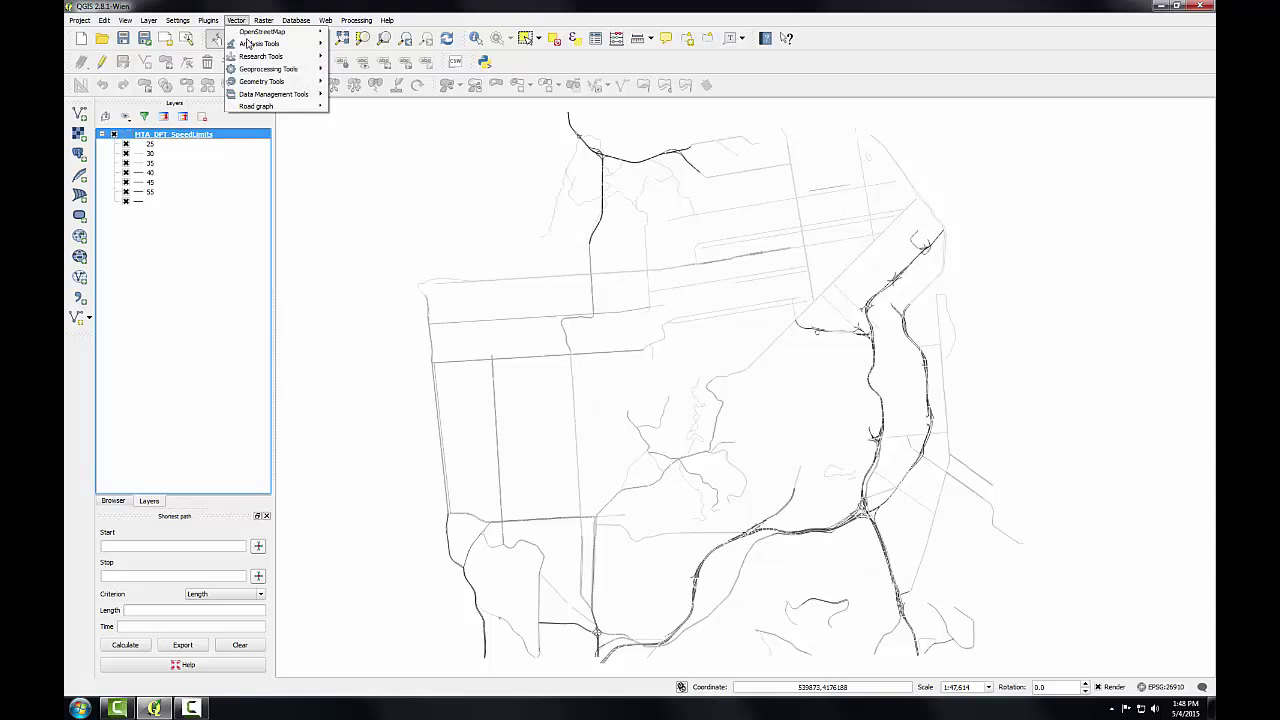
mouse_move(300, 107)
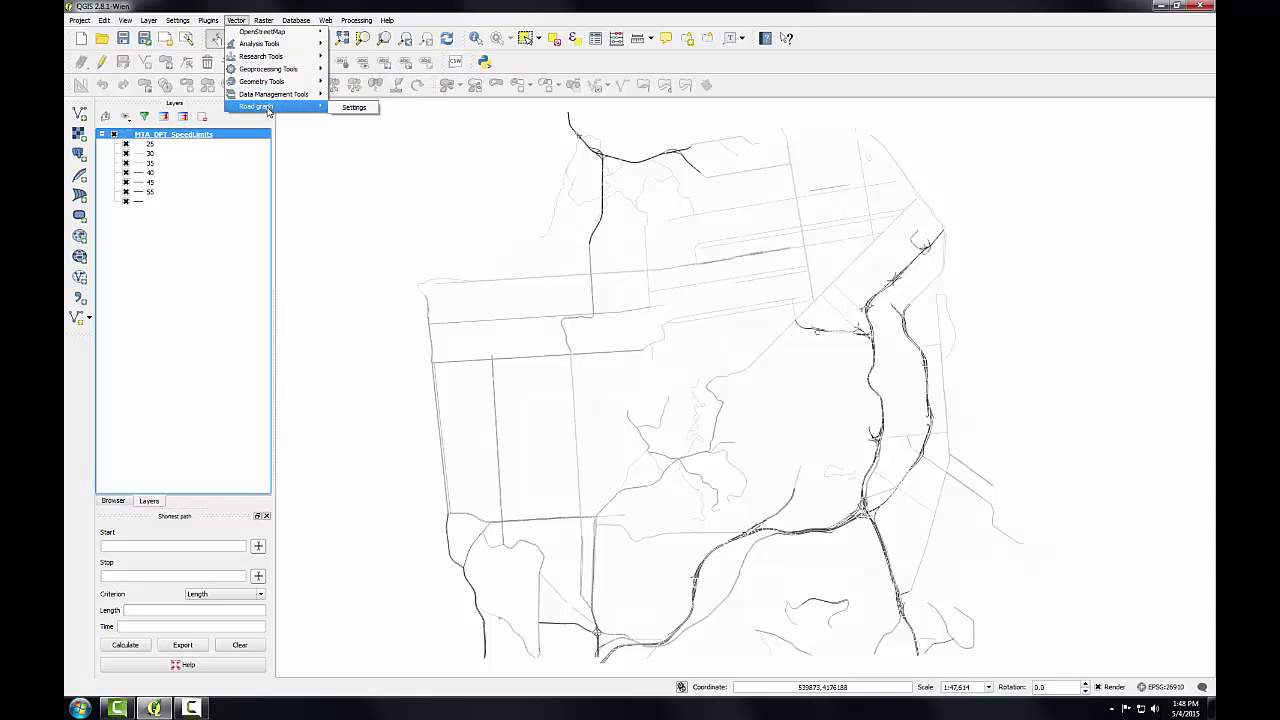
left_click(353, 108)
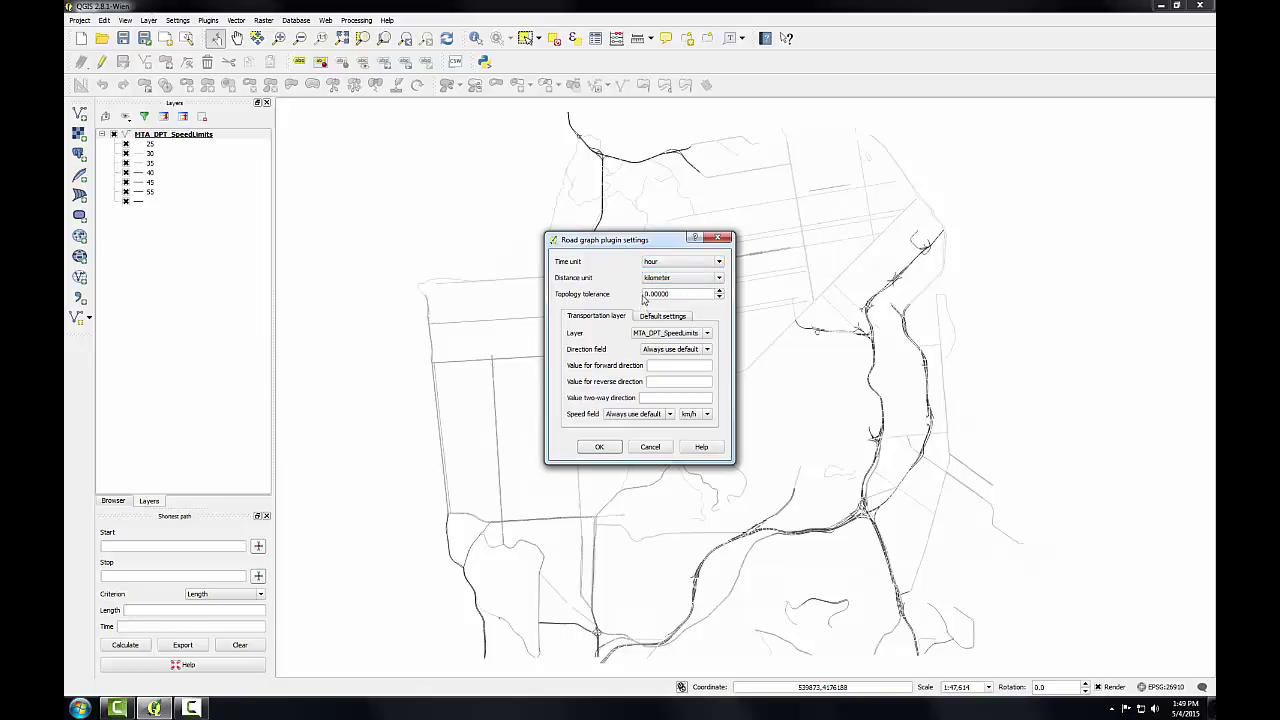
left_click(646, 293)
type("1")
left_click(668, 415)
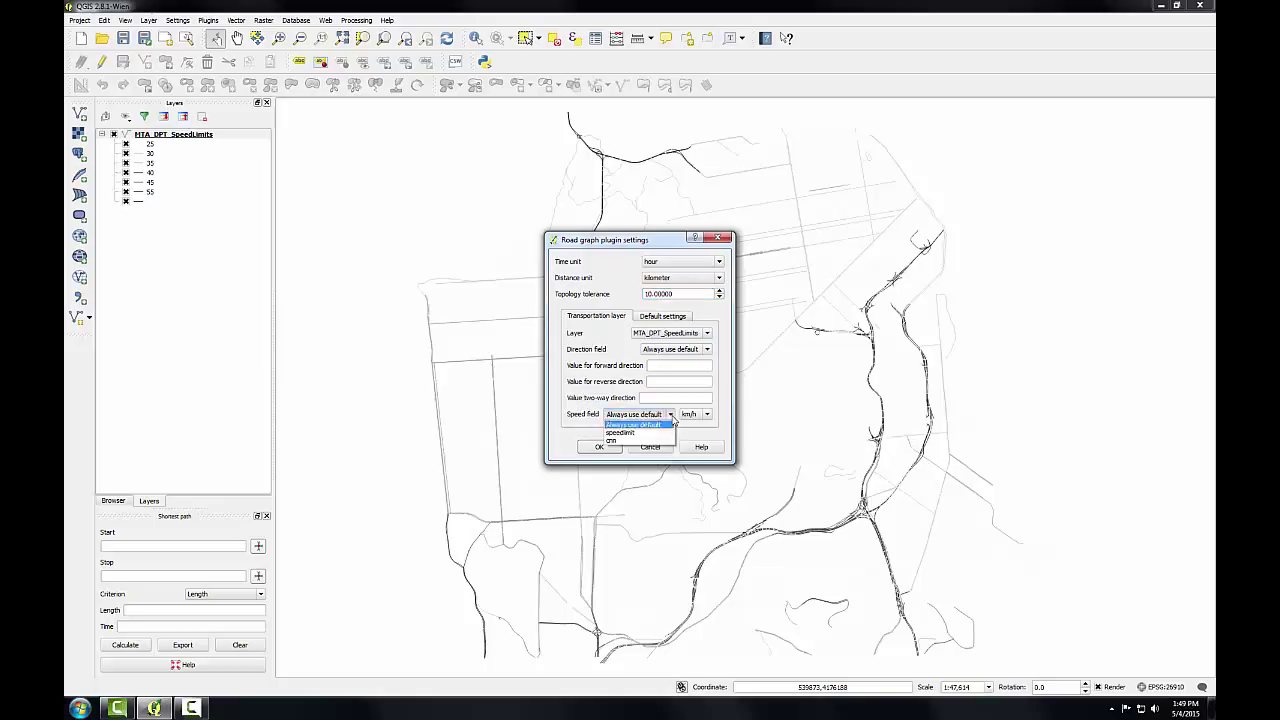
left_click(636, 433)
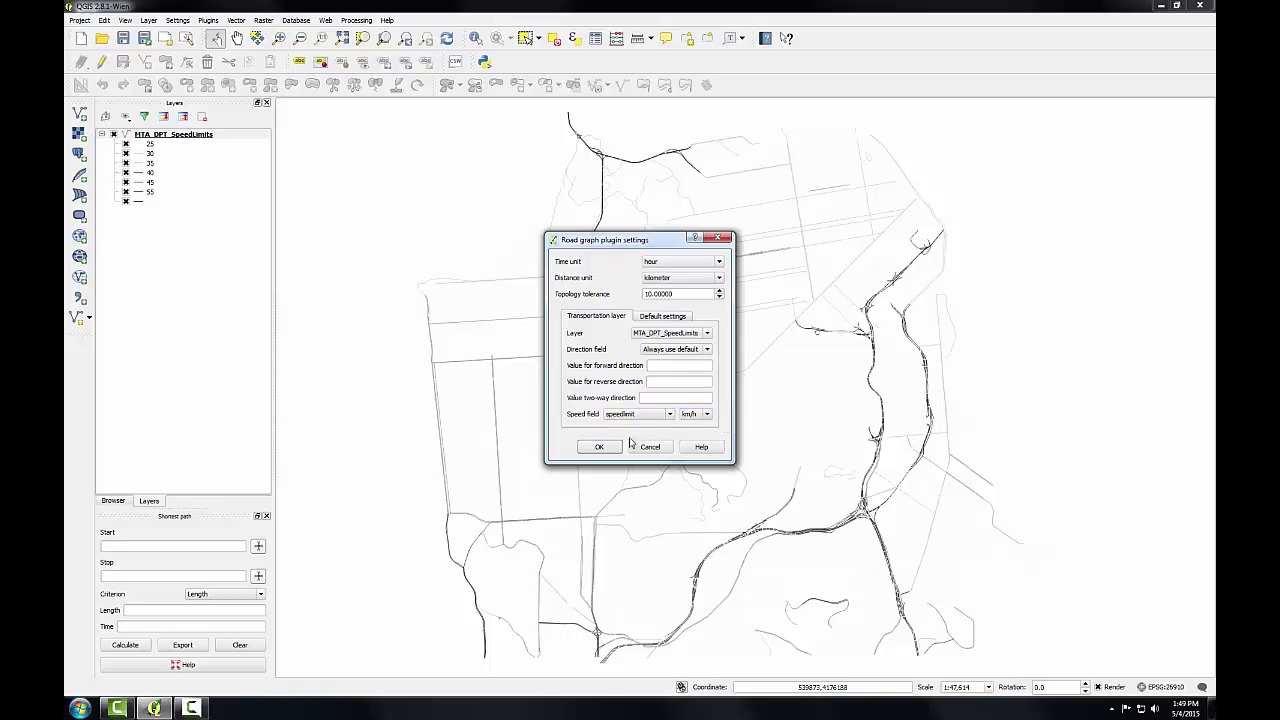
left_click(599, 446)
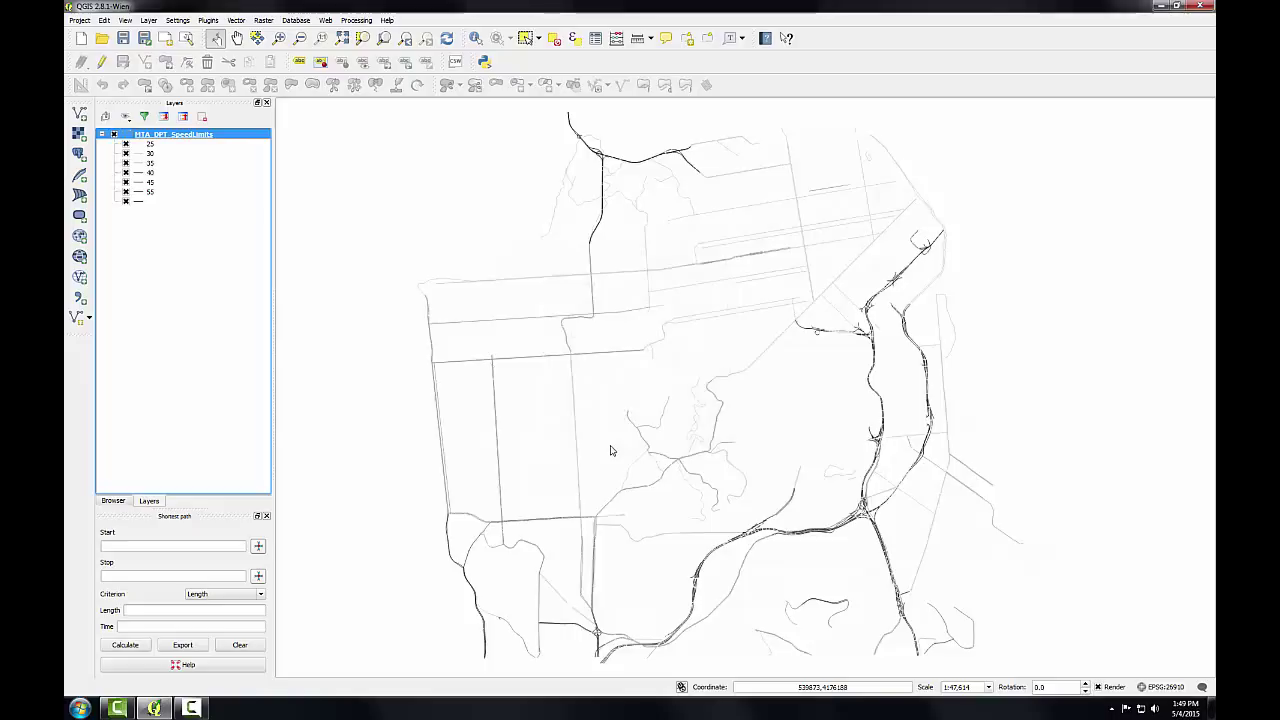
Pick a northwest start and southeast stop point and calculate the 12.45 km shortest path.
left_click(258, 548)
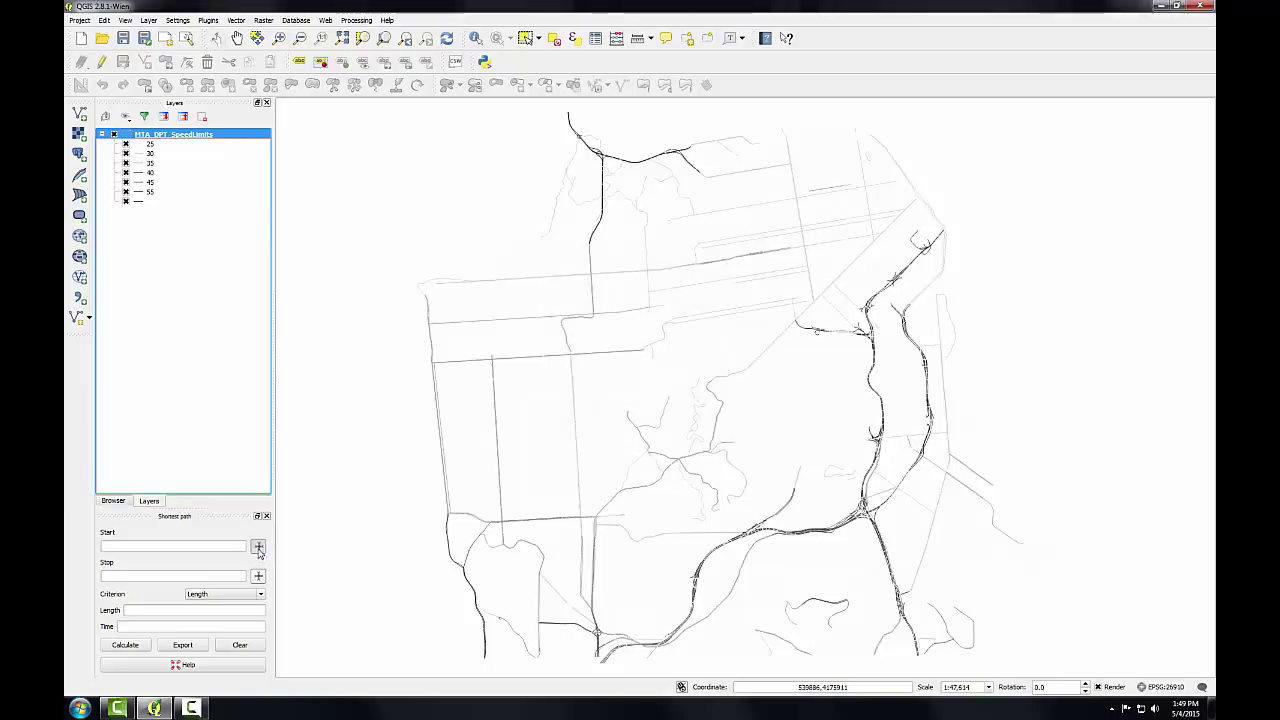
left_click(551, 304)
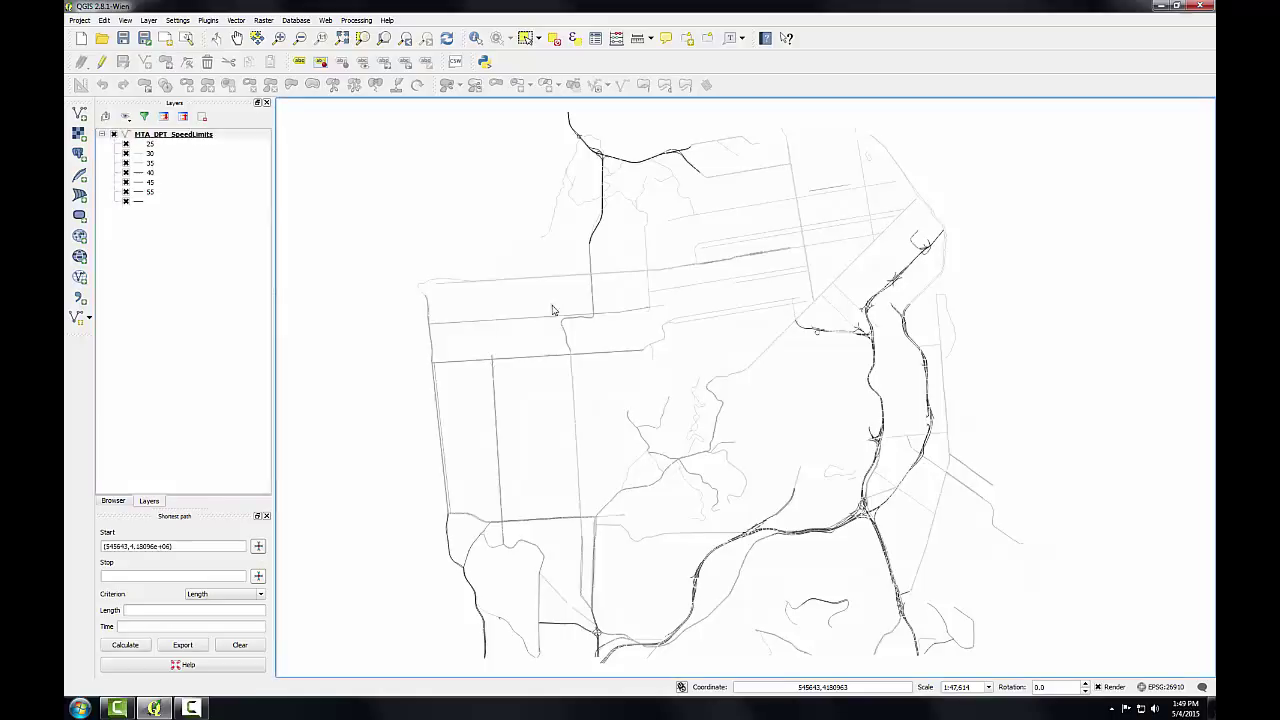
left_click(258, 578)
left_click(925, 573)
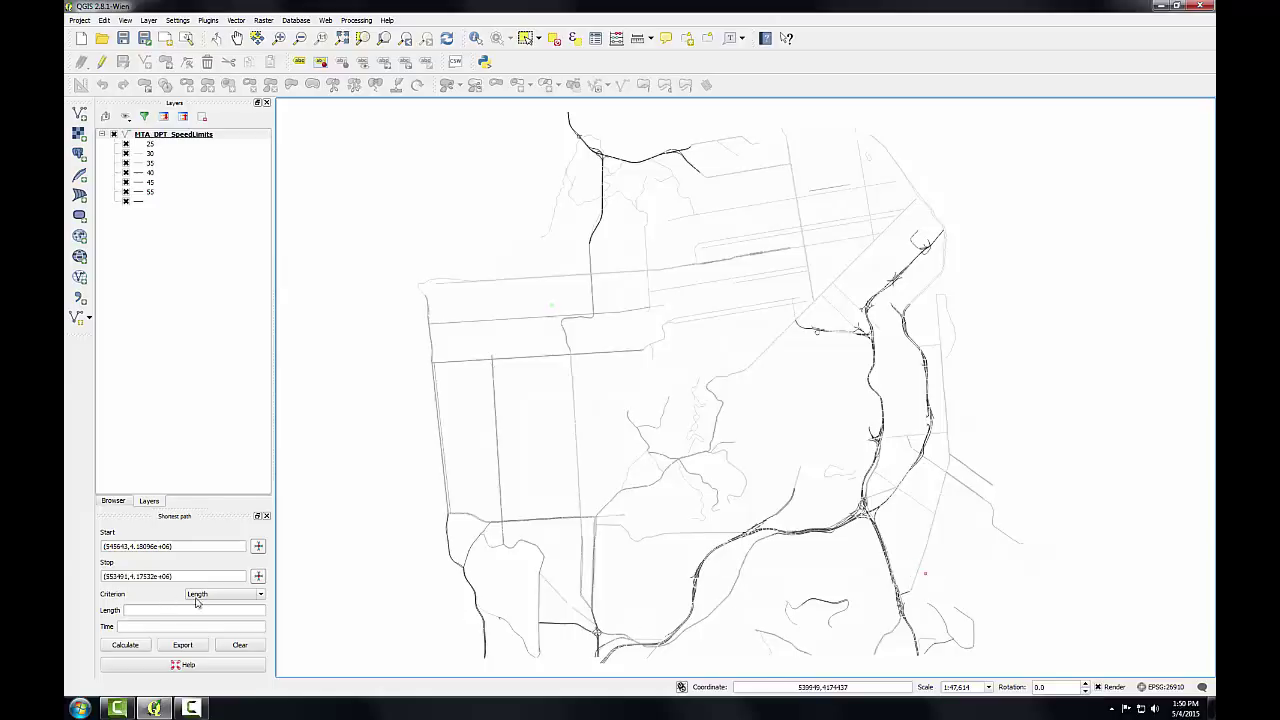
left_click(145, 646)
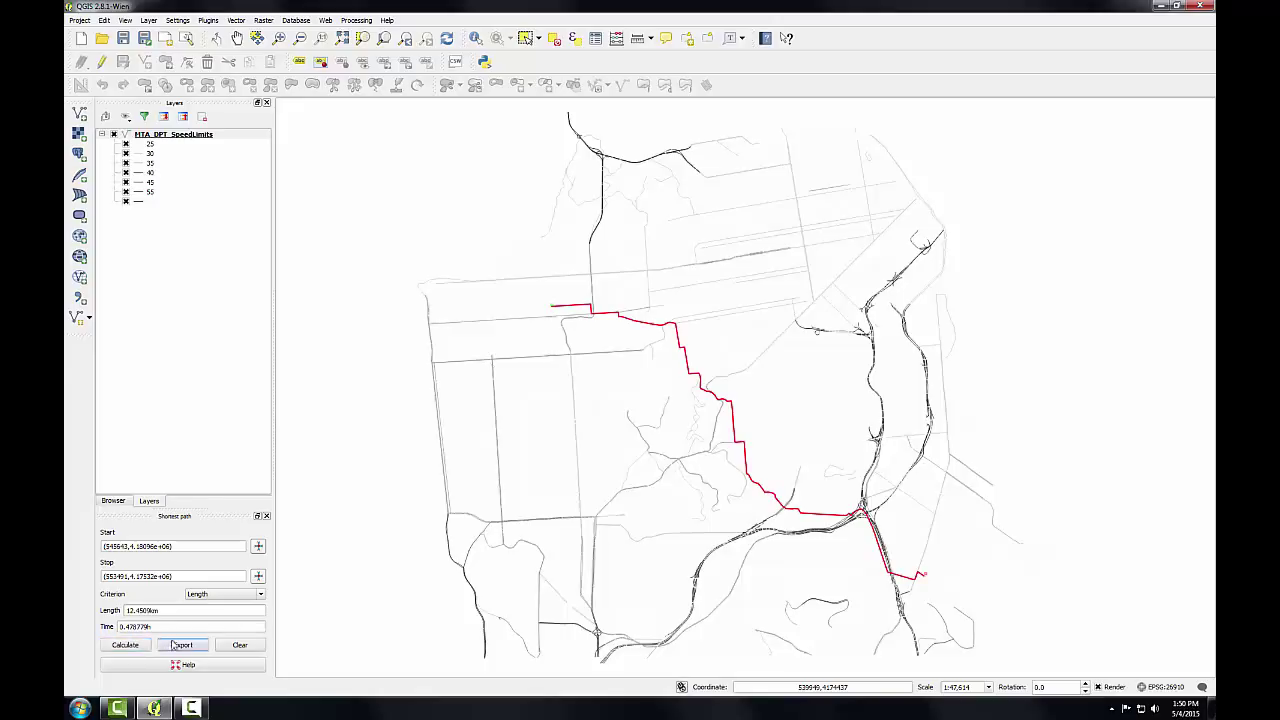
Export the length-based route into a new temporary 'shortest path' layer.
left_click(177, 646)
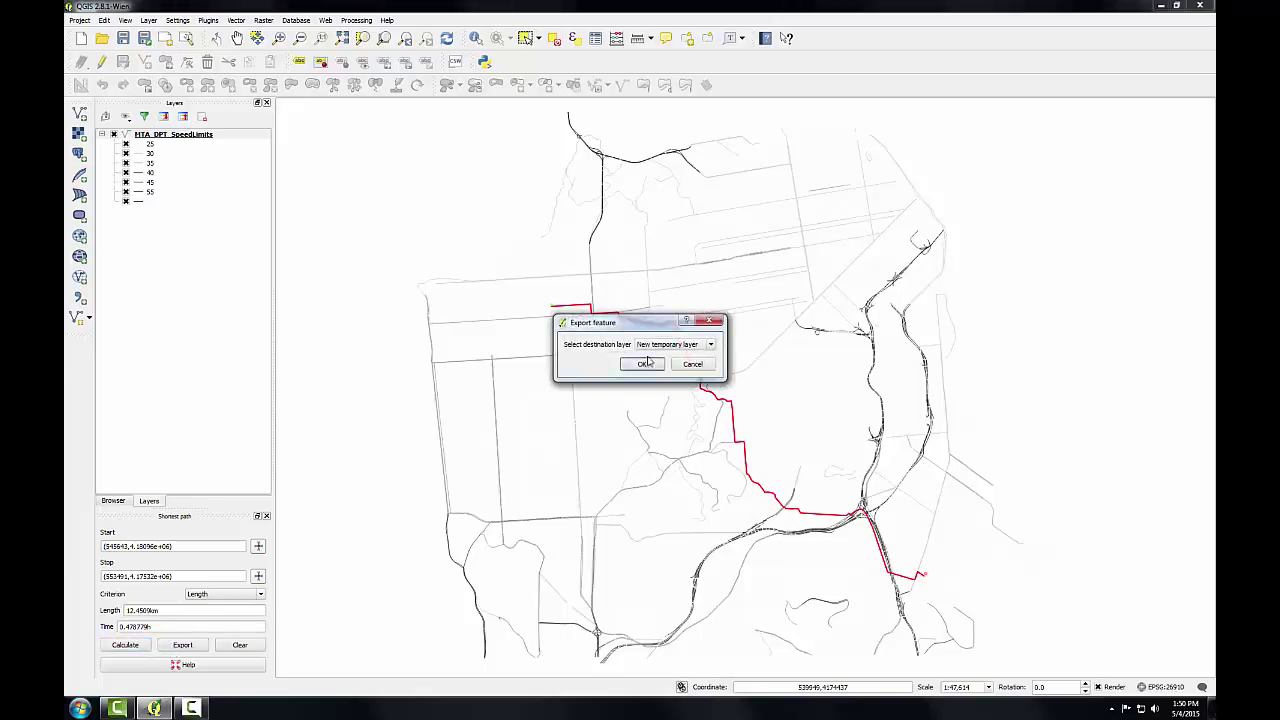
left_click(642, 364)
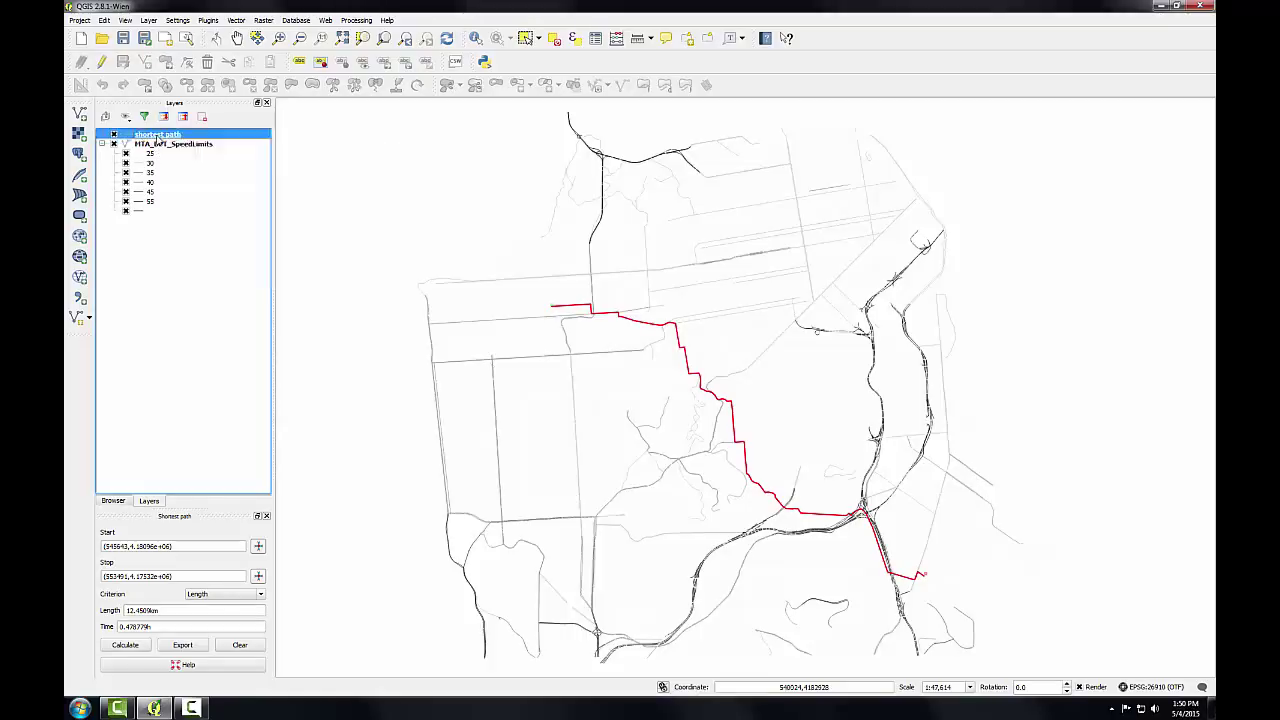
right_click(156, 136)
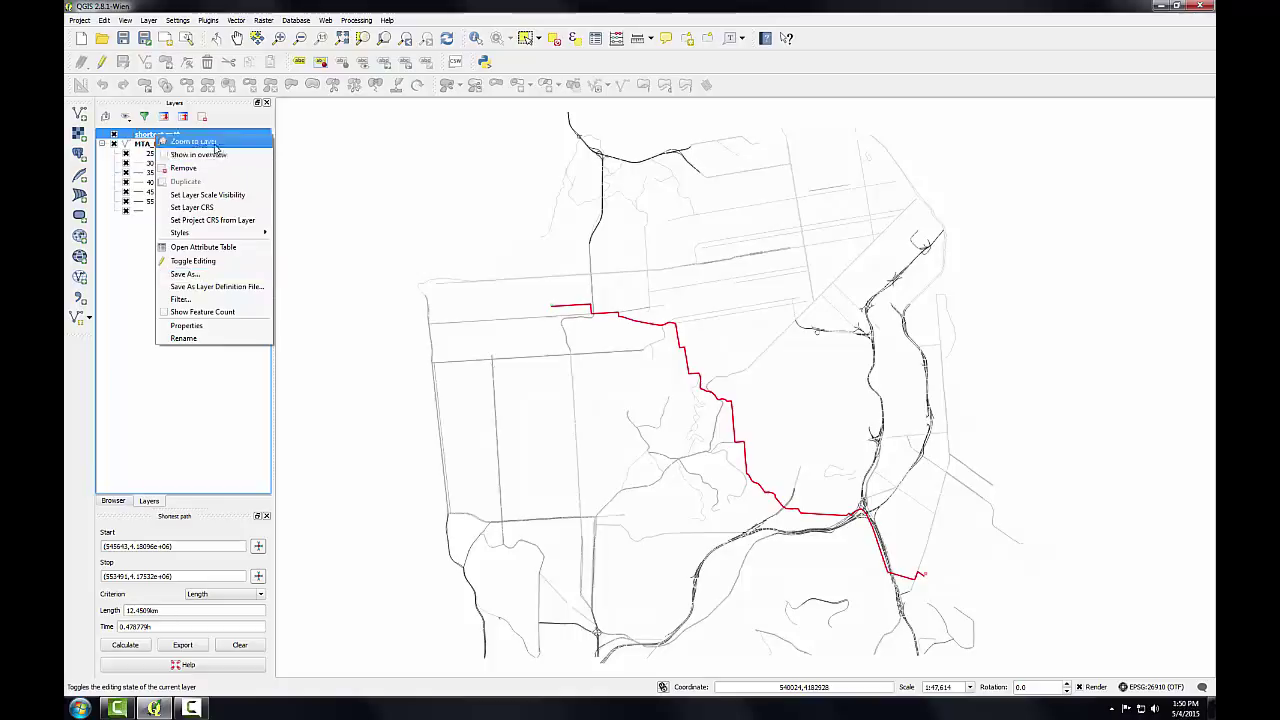
left_click(234, 120)
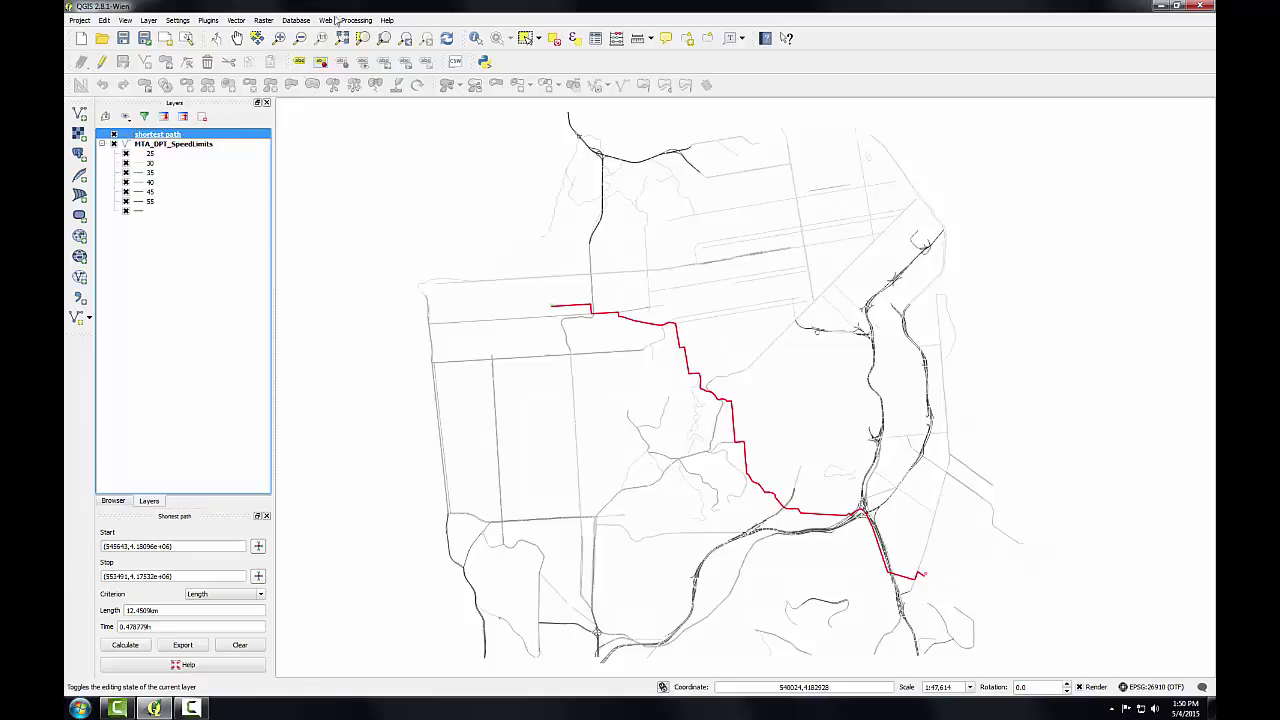
Switch the routing criterion to Time and recalculate, giving a 14.5 km freeway route.
left_click(256, 596)
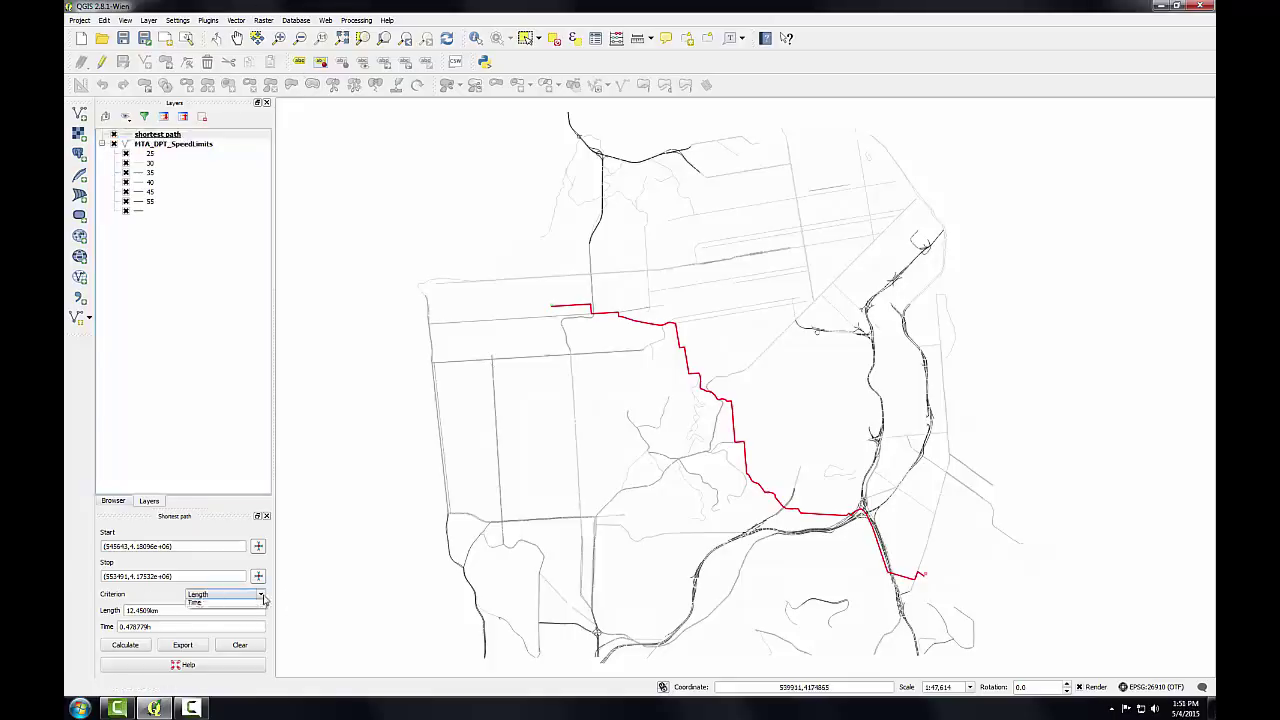
left_click(238, 614)
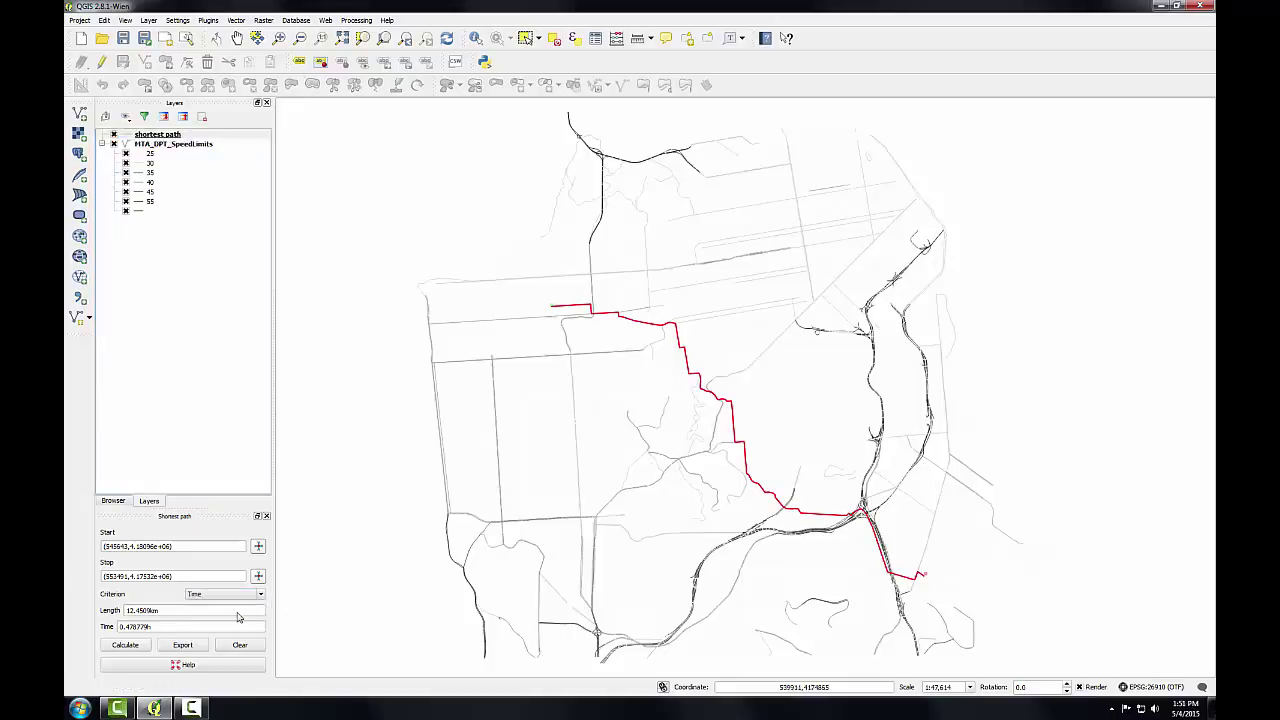
left_click(128, 646)
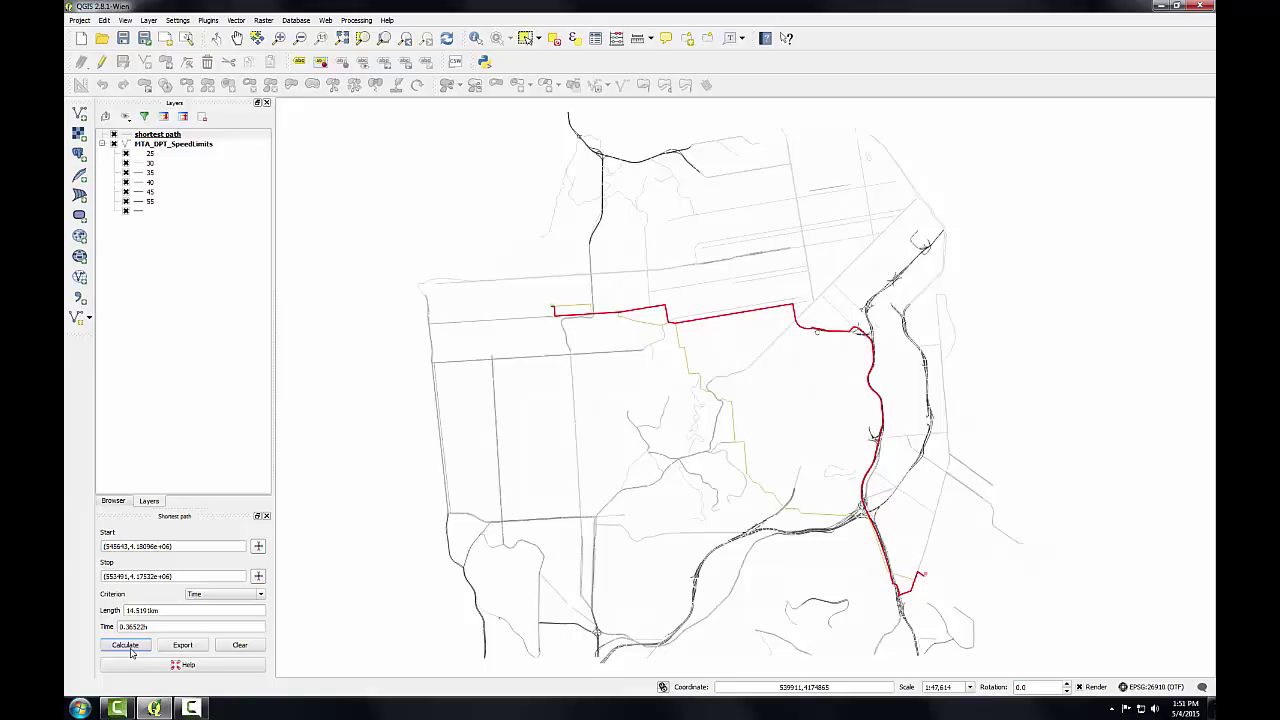
Export the time-based route into a second new temporary 'shortest path' layer.
left_click(188, 646)
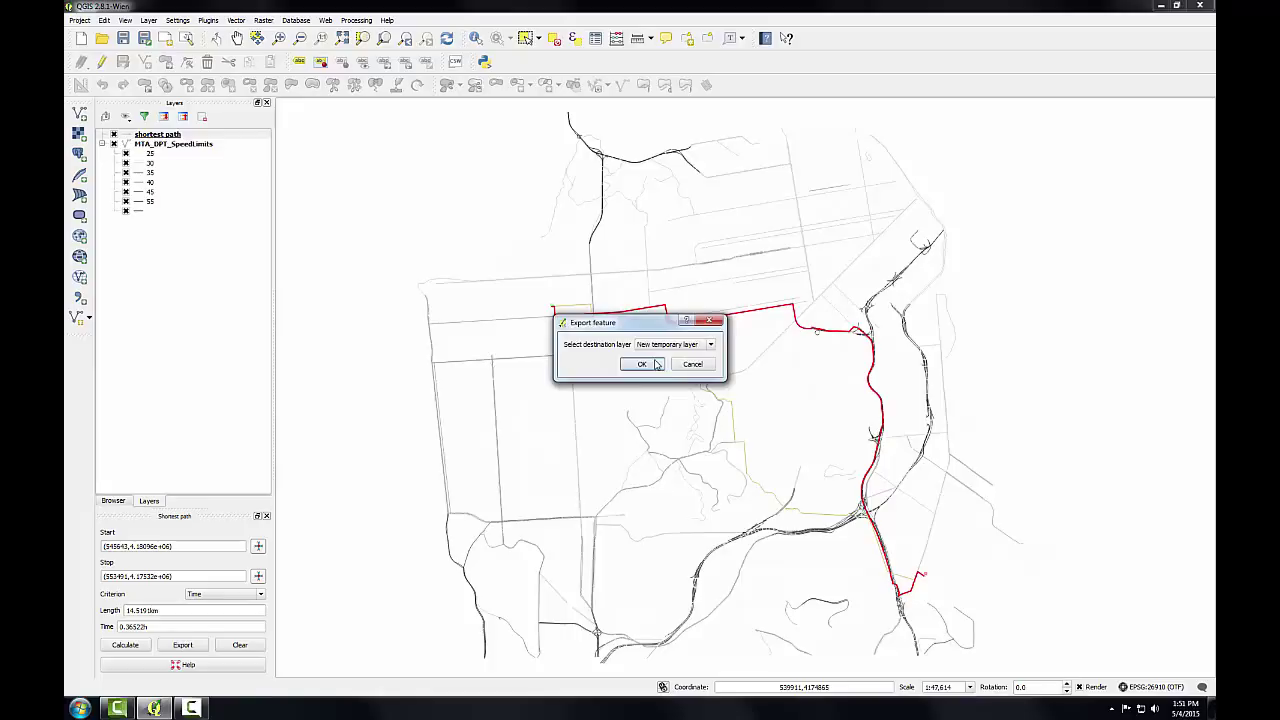
left_click(656, 364)
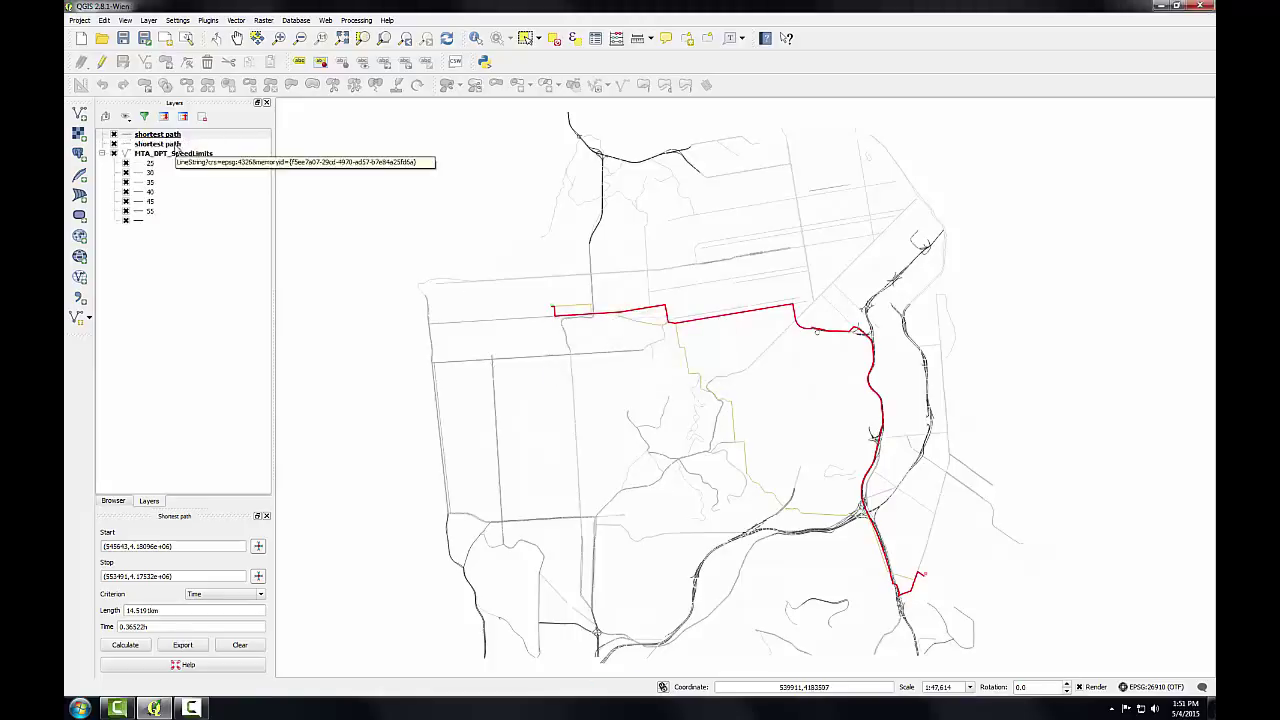